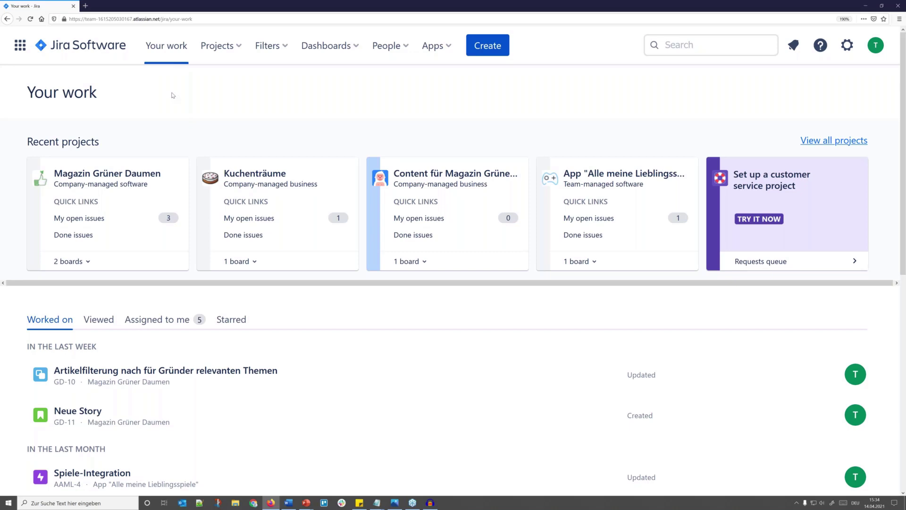
Step: Review the recent projects and the list of recently worked-on issues on the Your work page
scroll(174, 94, "down", 2)
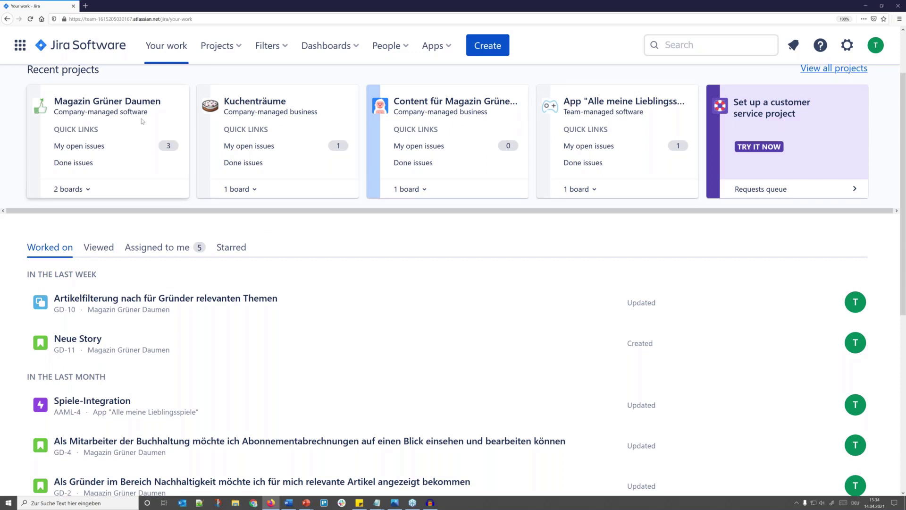
scroll(142, 121, "up", 2)
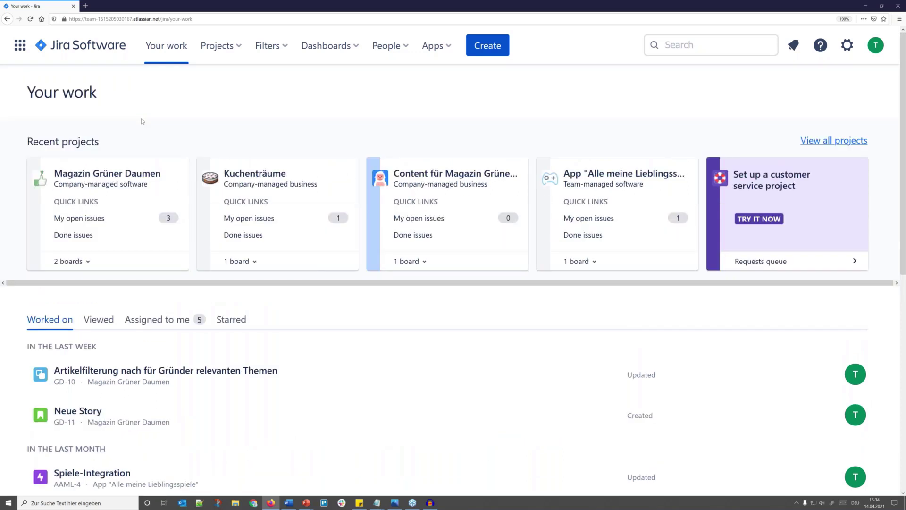
scroll(141, 122, "down", 2)
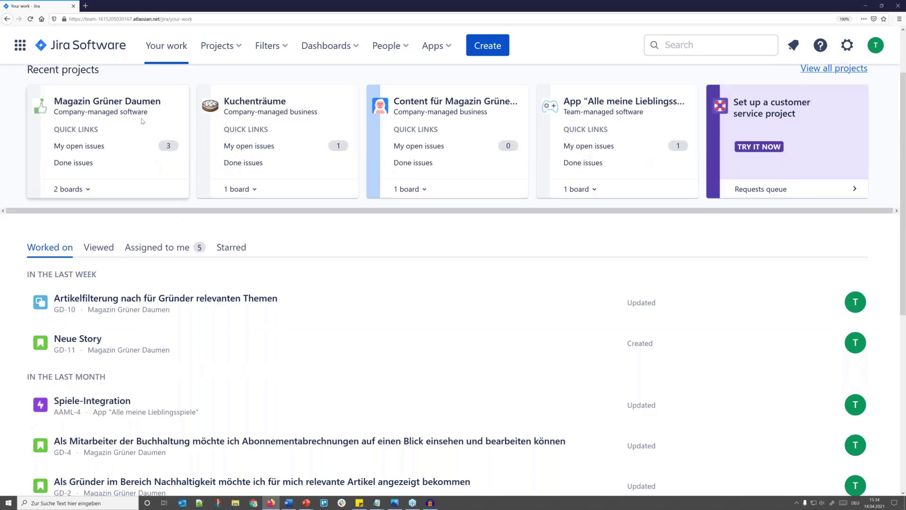
scroll(141, 121, "down", 2)
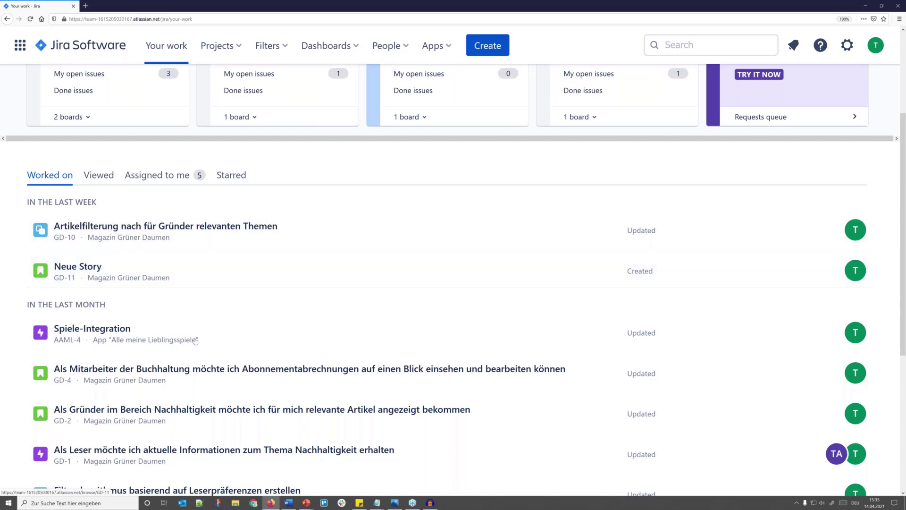
scroll(195, 340, "down", 4)
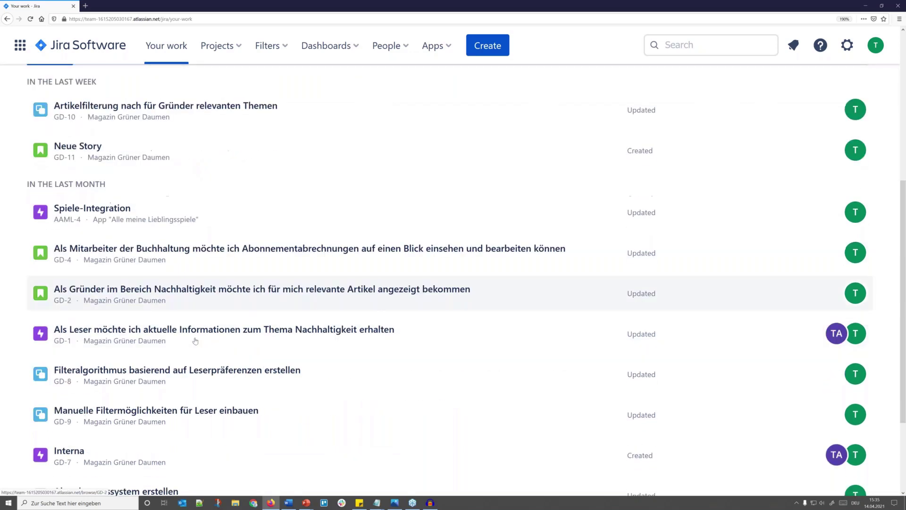
scroll(195, 340, "down", 1)
scroll(195, 340, "up", 5)
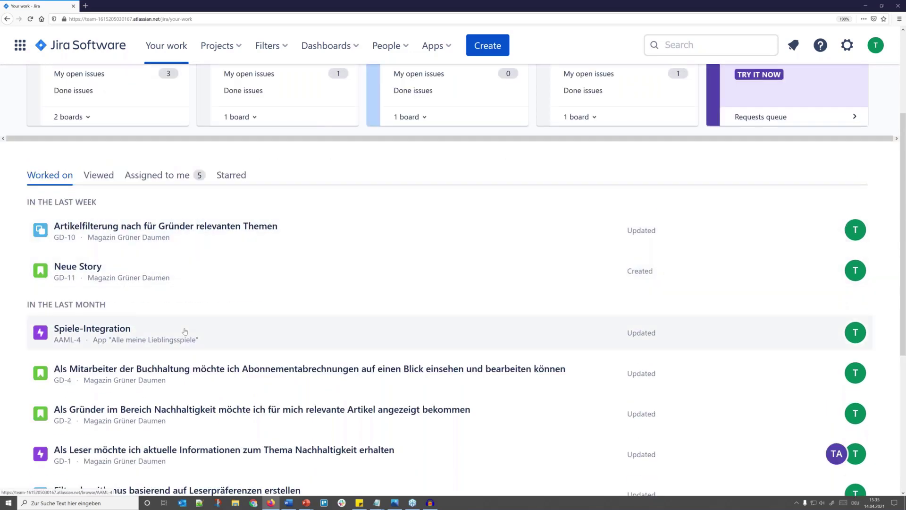
scroll(184, 331, "up", 3)
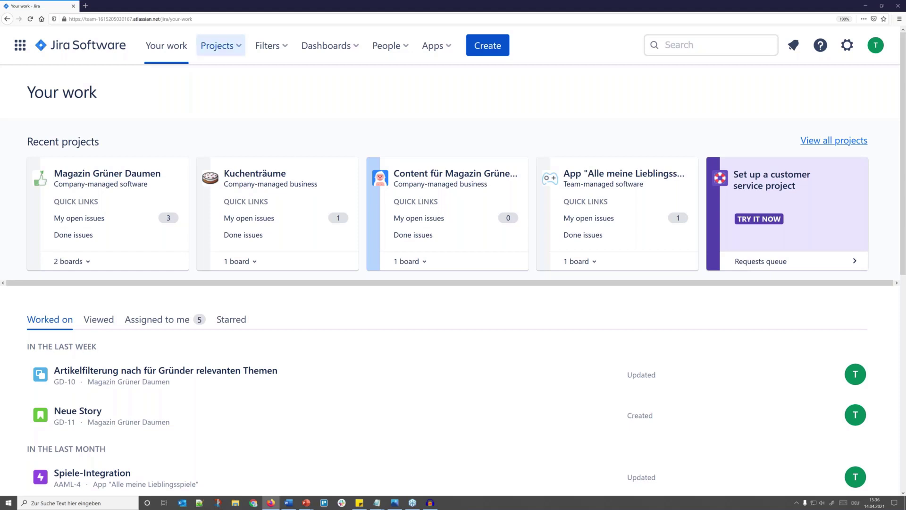
Step: Search Jira for "gd-1" and open the matching epic's detail page
left_click(695, 45)
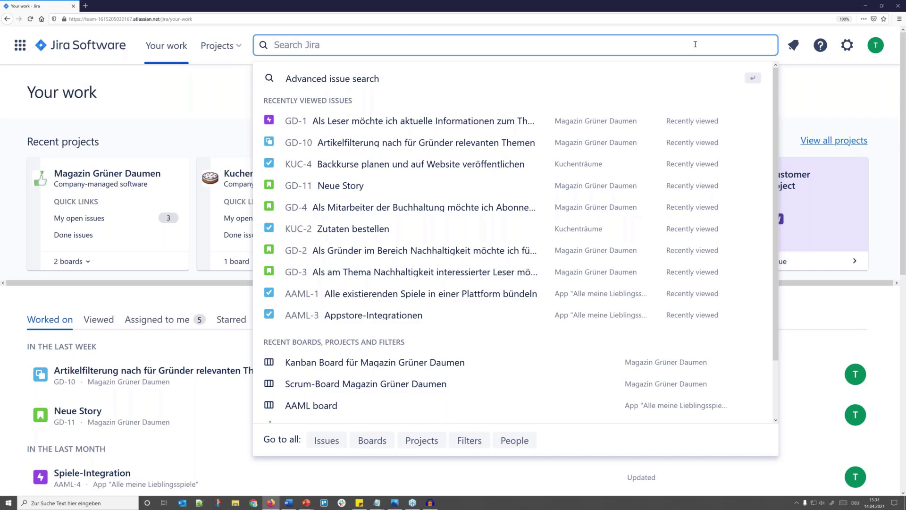
left_click(224, 100)
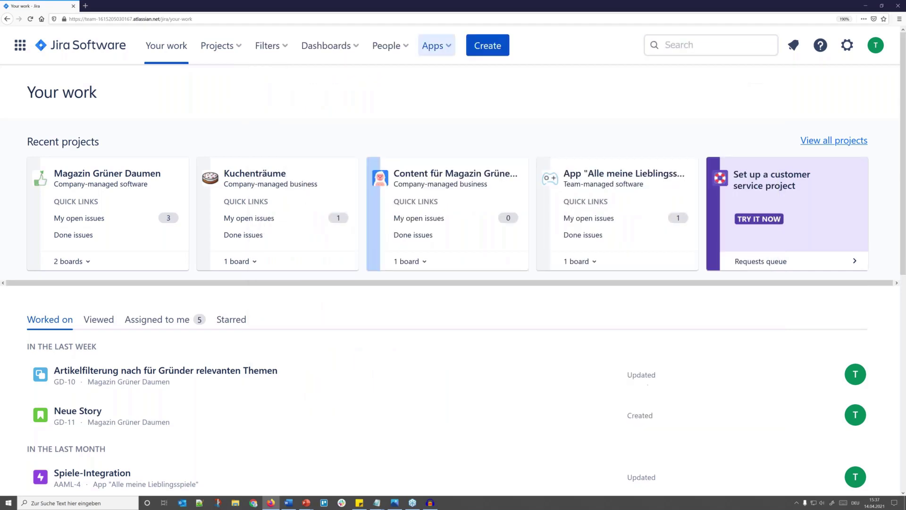
left_click(693, 43)
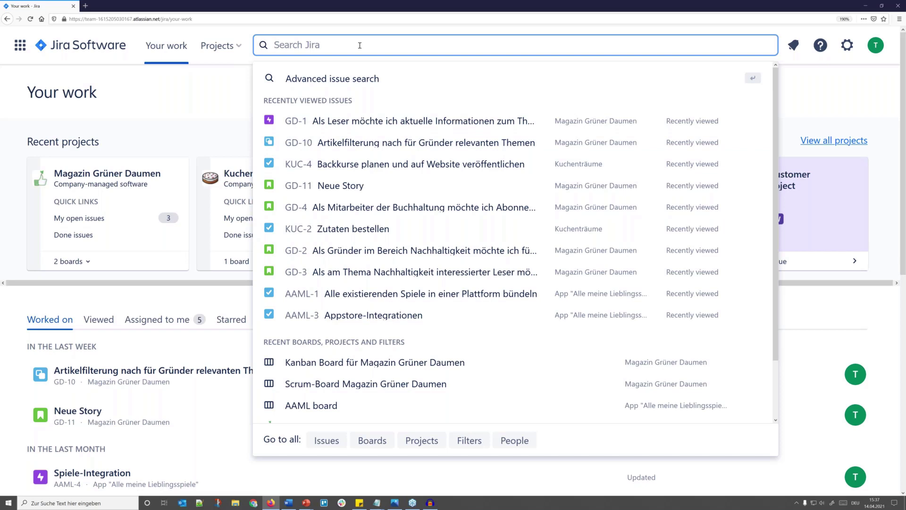
type("gd-1")
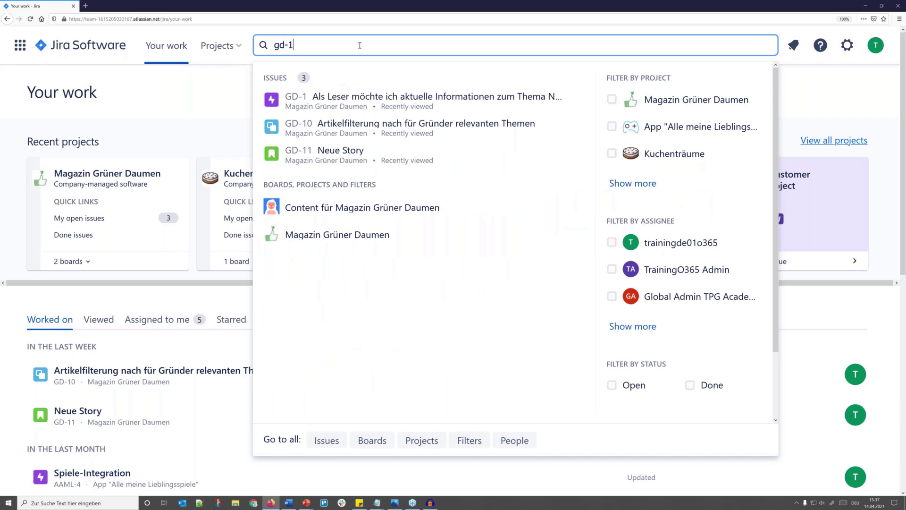
key("Return")
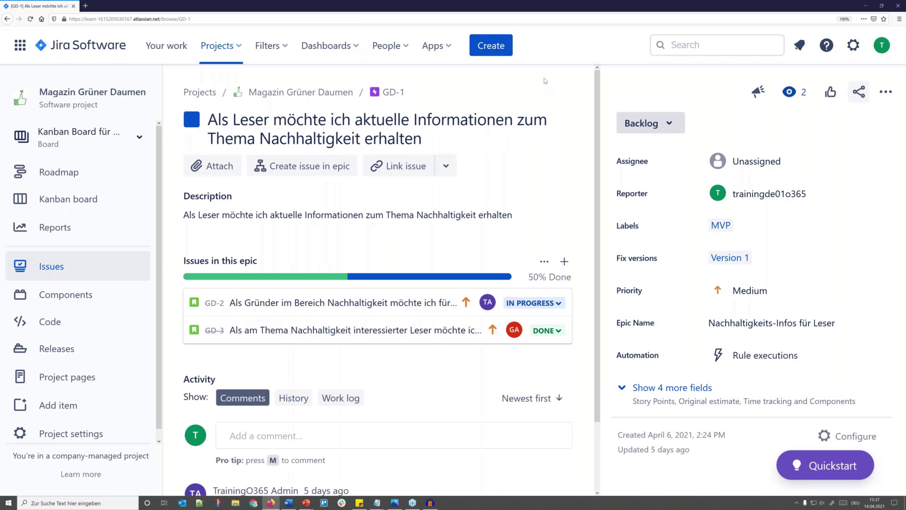
key("ctrl+minus")
key("ctrl+minus")
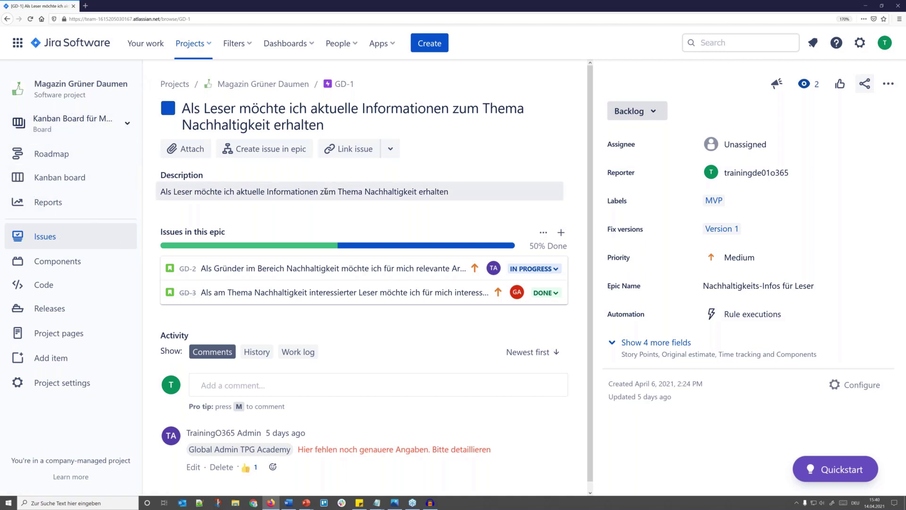
scroll(325, 192, "down", 1)
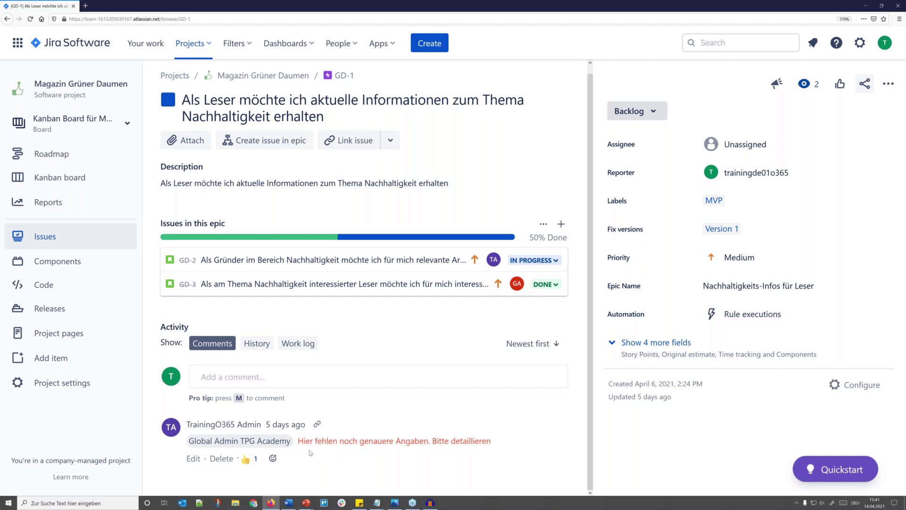
left_click(193, 459)
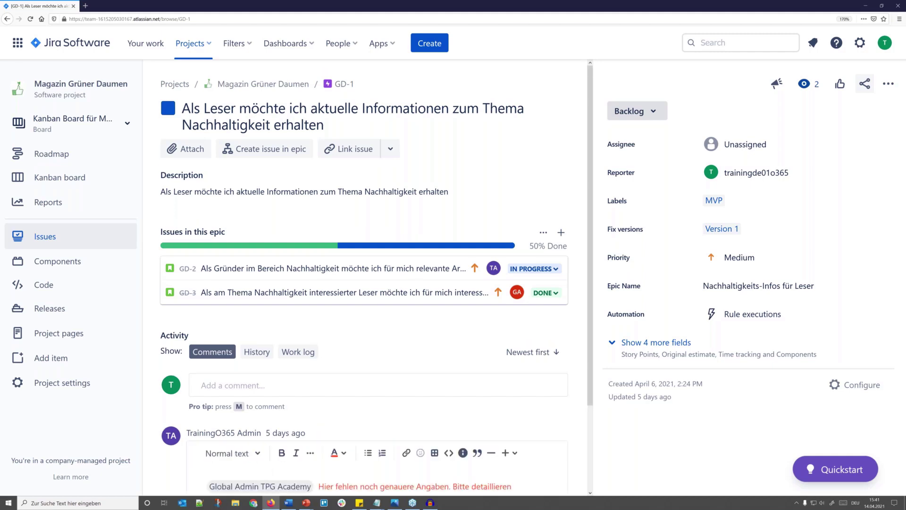
scroll(358, 378, "down", 2)
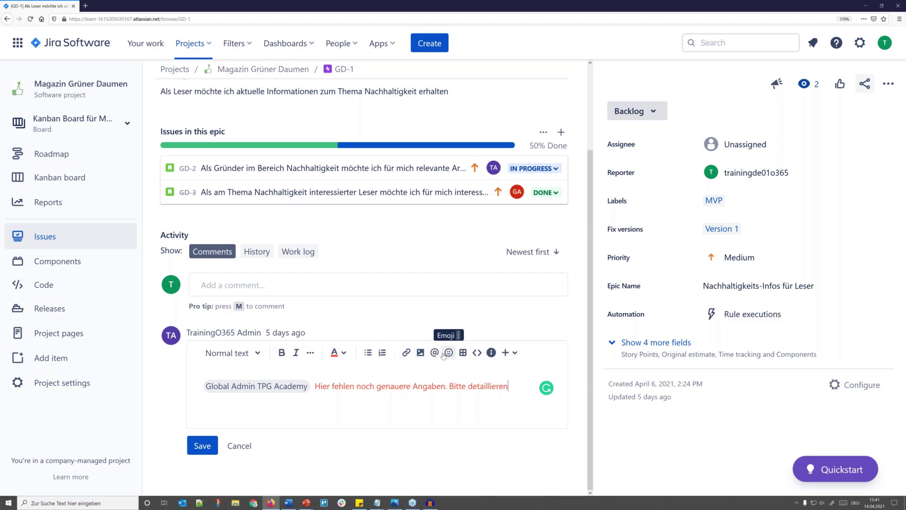
left_click_drag(327, 386, 512, 387)
left_click(512, 387)
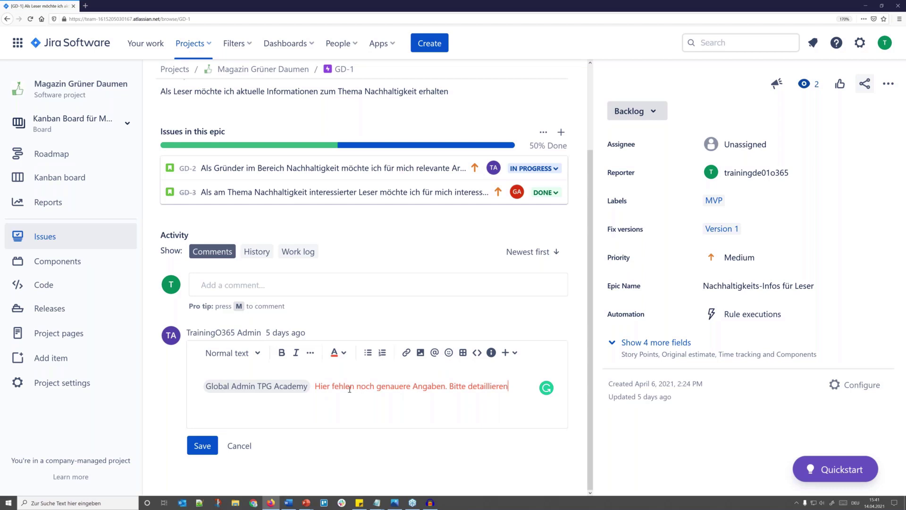
left_click_drag(344, 388, 500, 388)
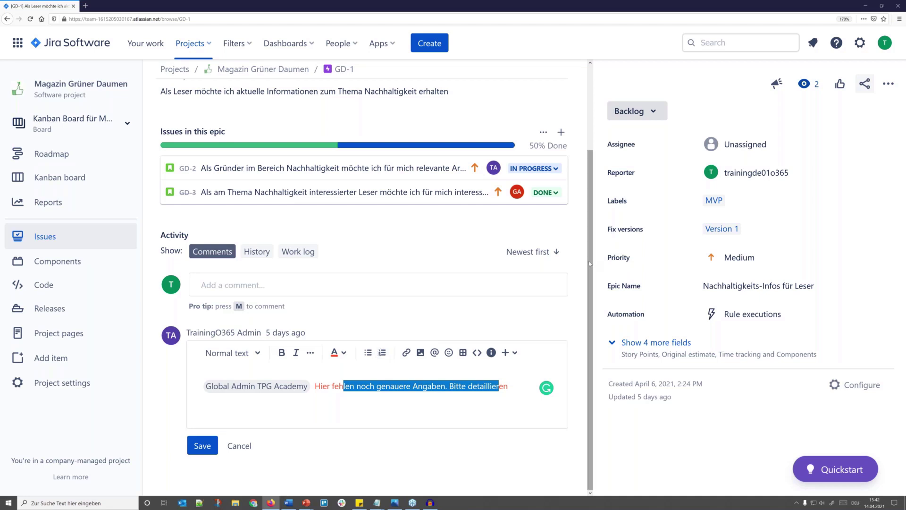
left_click(482, 325)
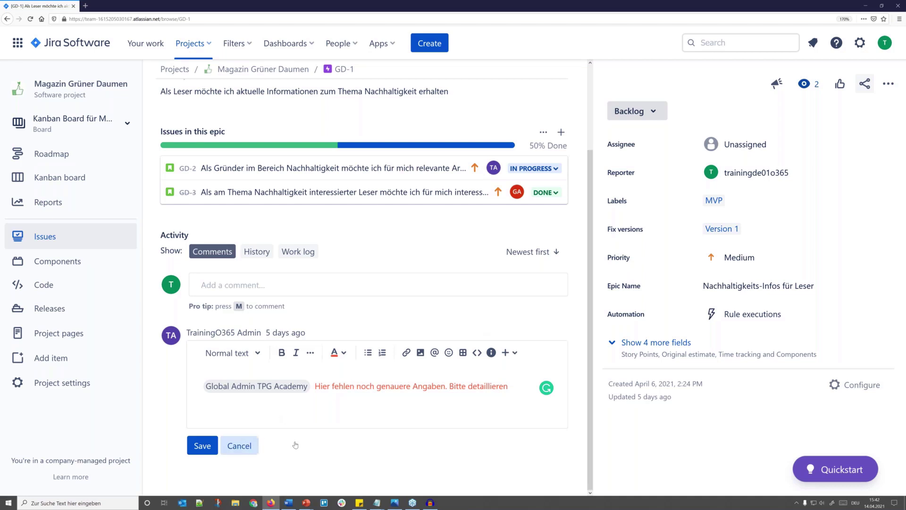
left_click(238, 446)
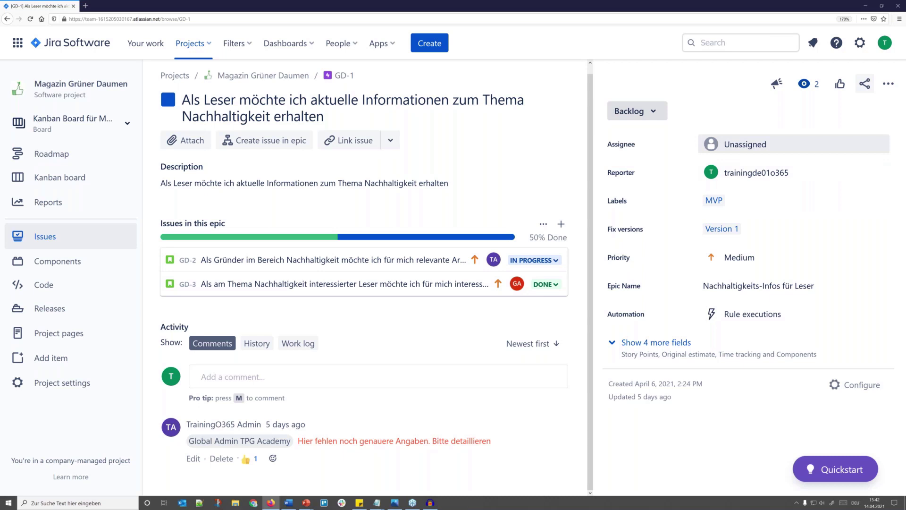
Step: Assign the epic to the signed-in account
left_click(738, 144)
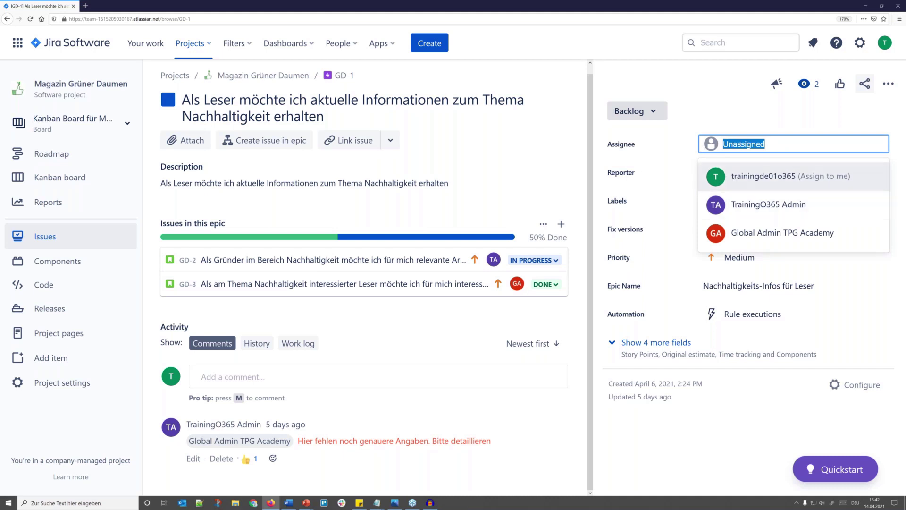
left_click(752, 118)
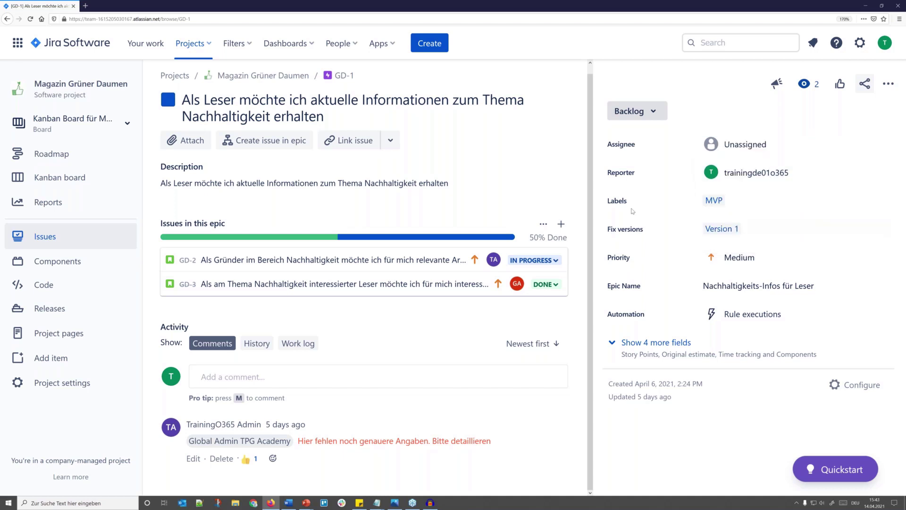
left_click(764, 144)
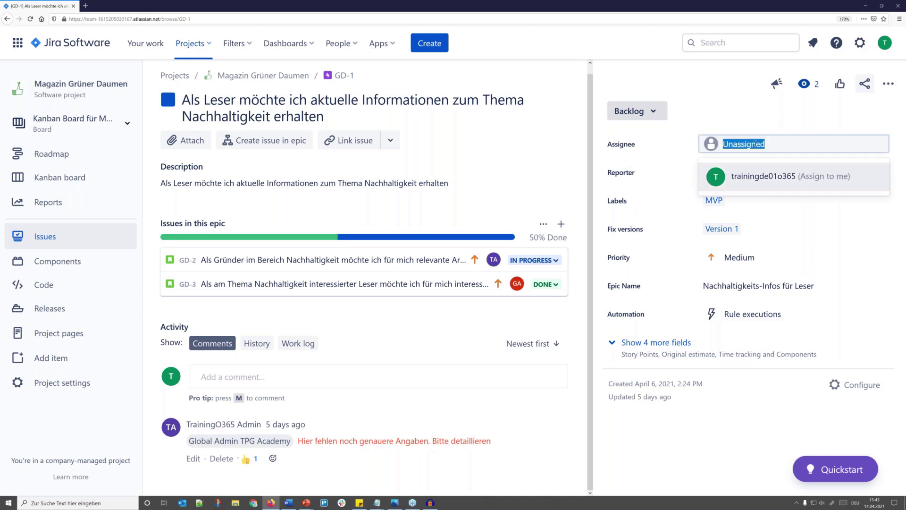
left_click(765, 177)
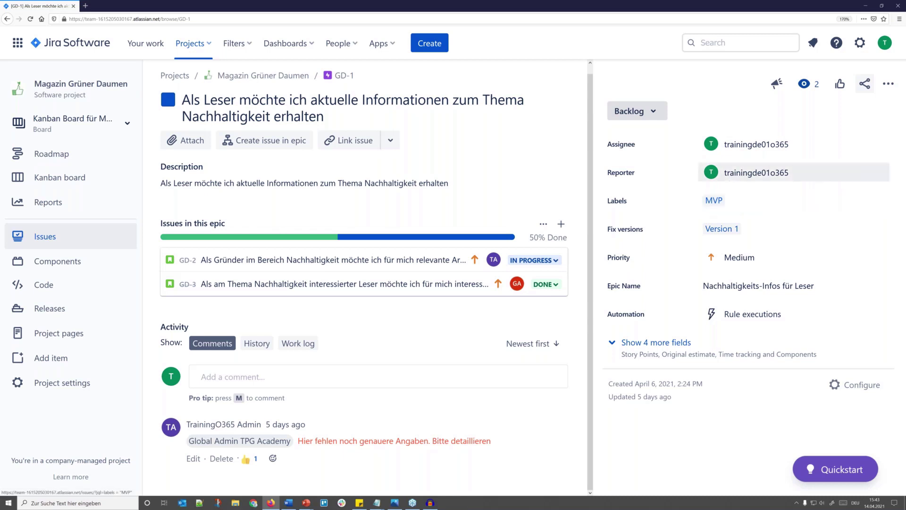
mouse_move(741, 169)
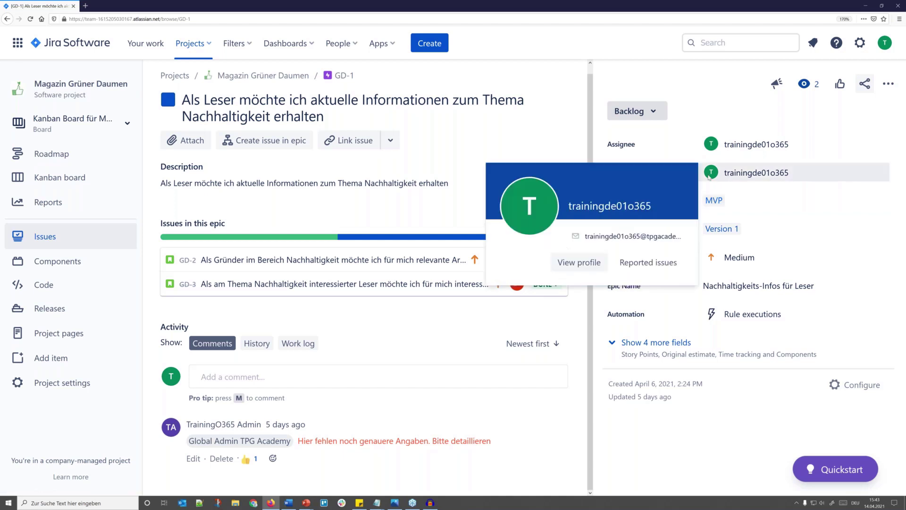
left_click(736, 207)
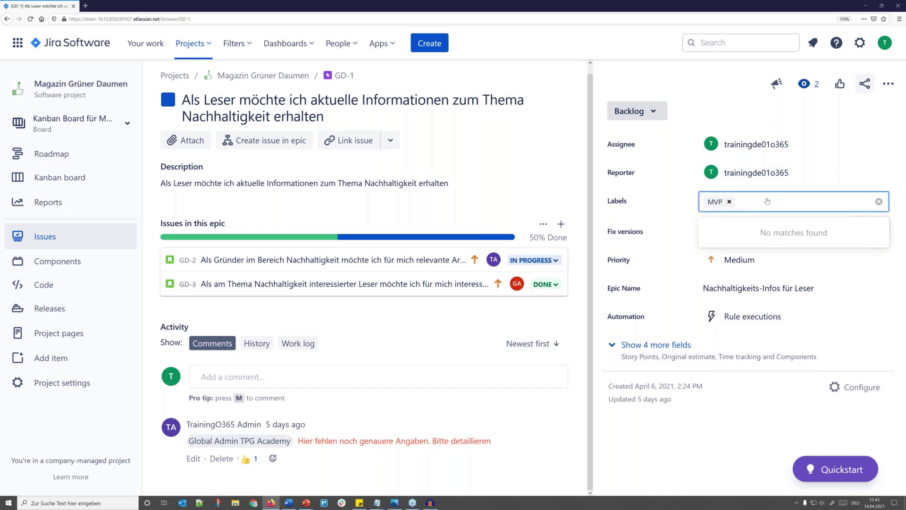
type("dringend")
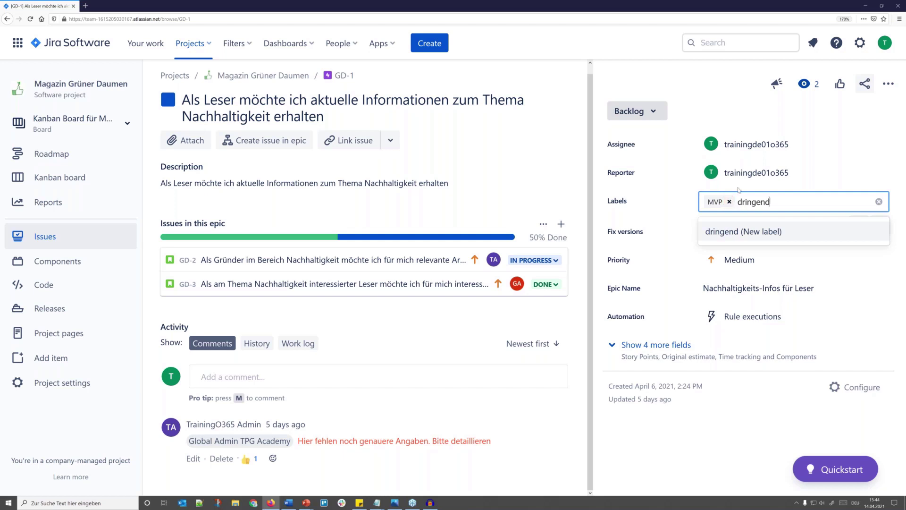
left_click(879, 202)
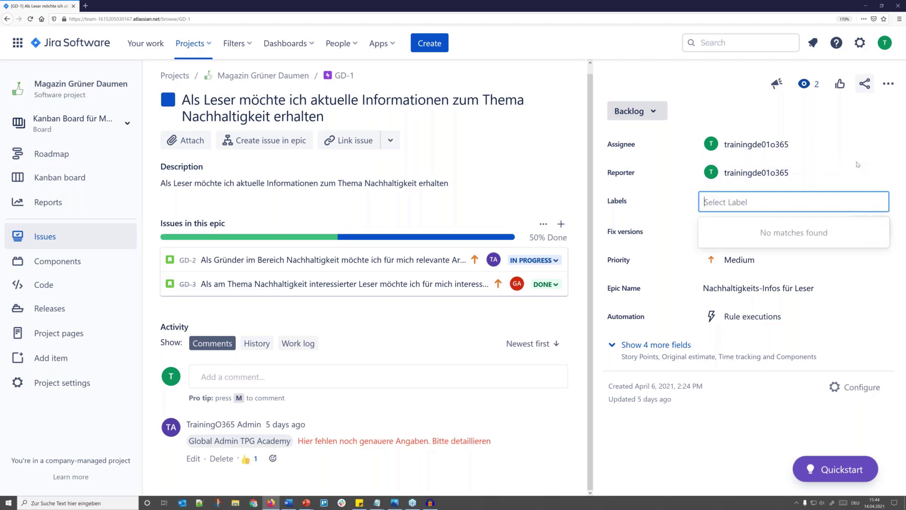
key("Escape")
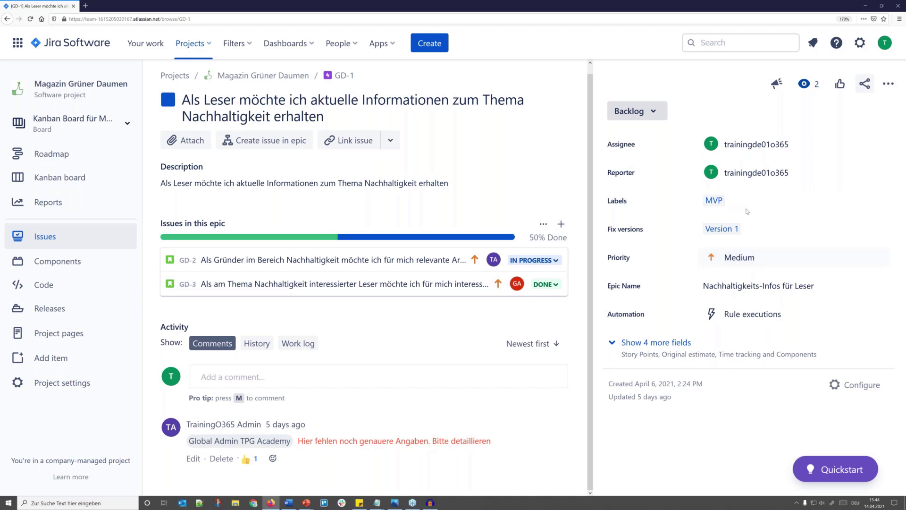
Step: Set the epic's priority to Highest
left_click(742, 258)
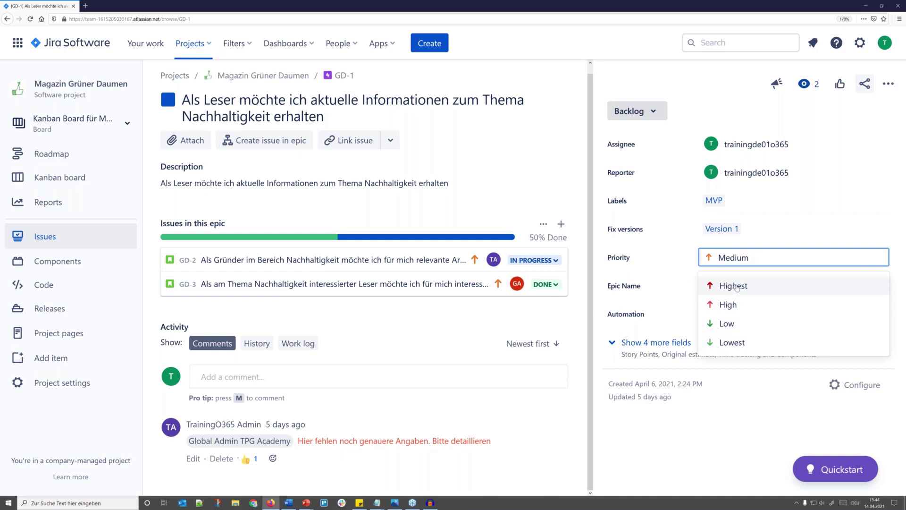
key("Escape")
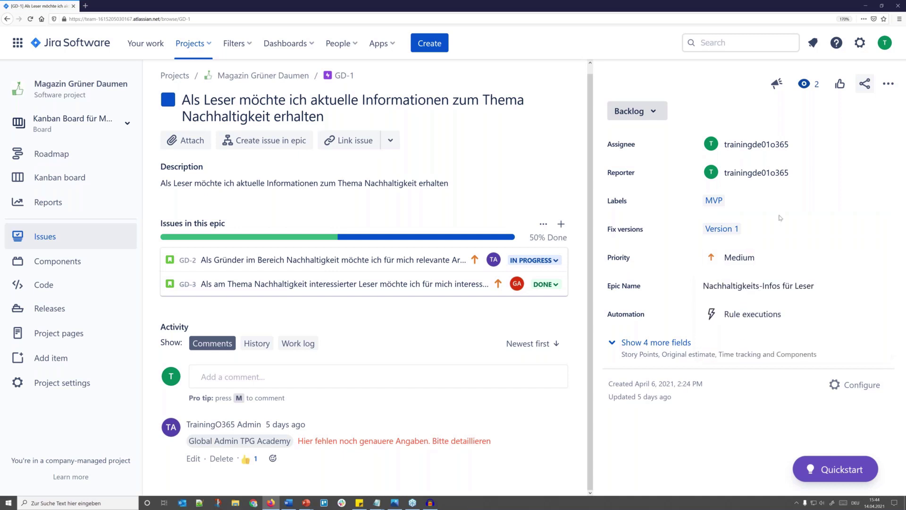
left_click(735, 257)
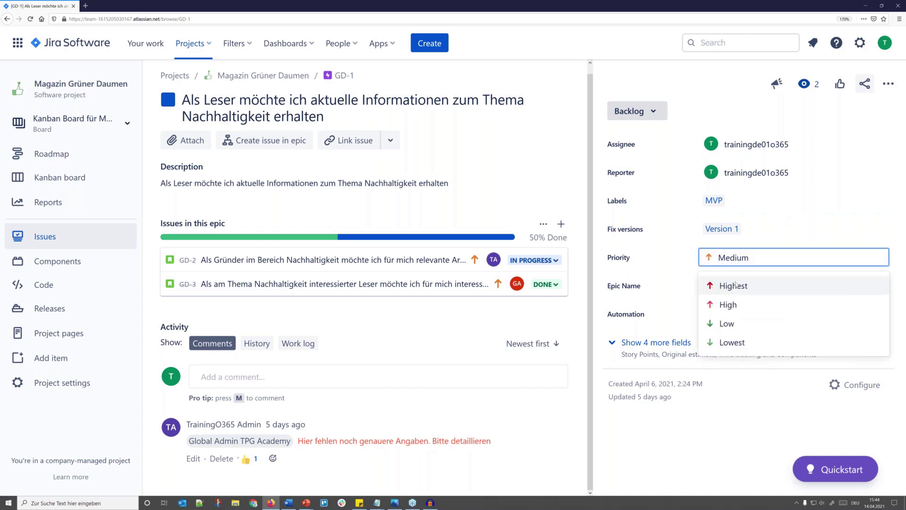
left_click(735, 286)
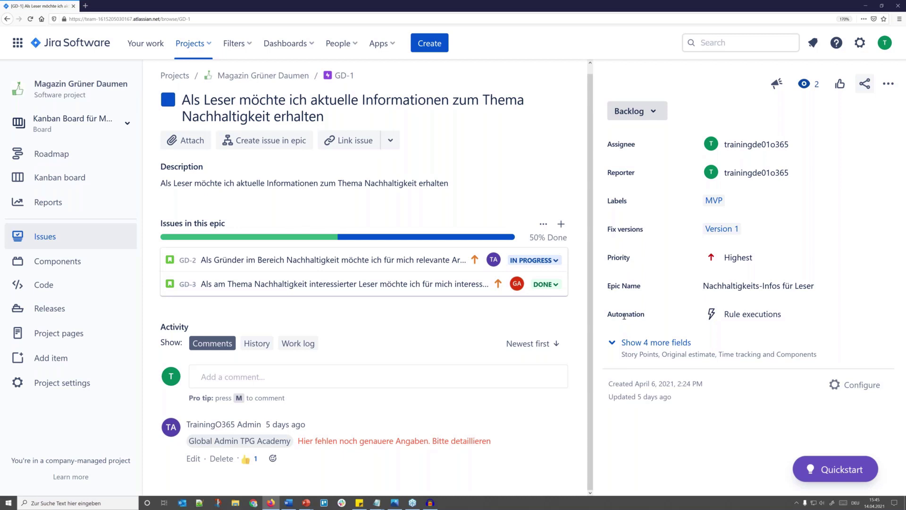
Step: Examine the epic's Automation field and the status options available for it, keeping the current status
left_click_drag(615, 314, 658, 322)
left_click(658, 322)
left_click_drag(612, 314, 644, 314)
left_click(659, 242)
left_click(654, 112)
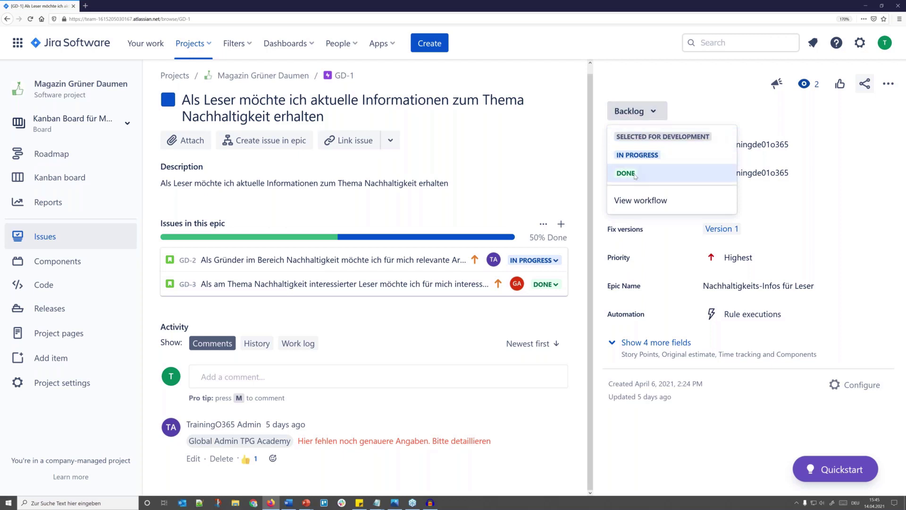
left_click(692, 115)
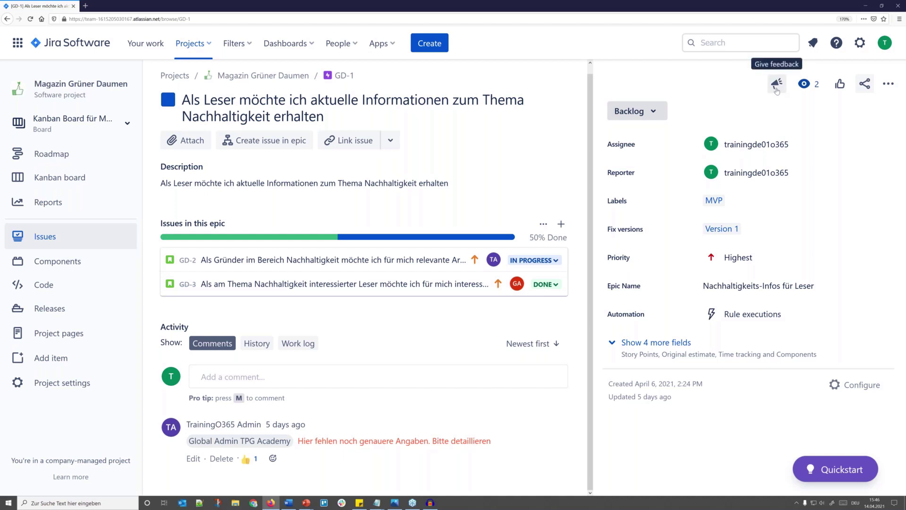
Step: View the latest direct notifications and close the notification list
left_click(813, 43)
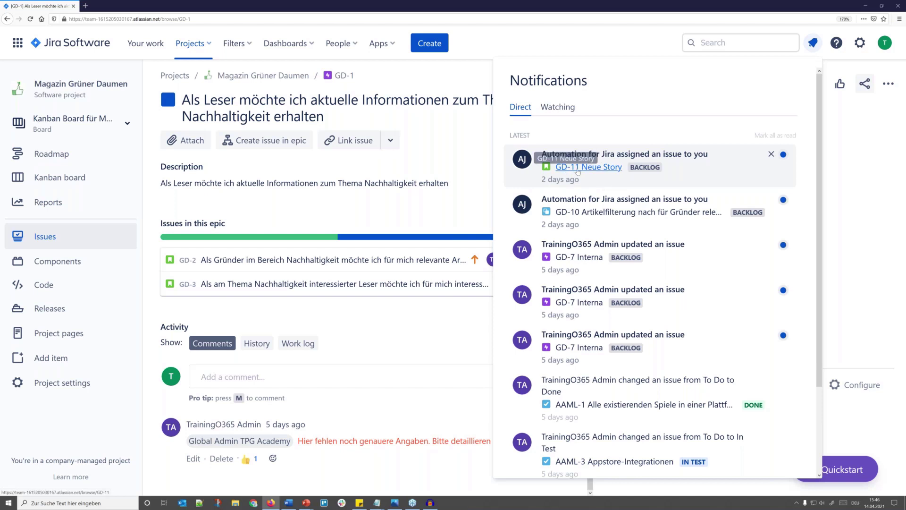
left_click(633, 42)
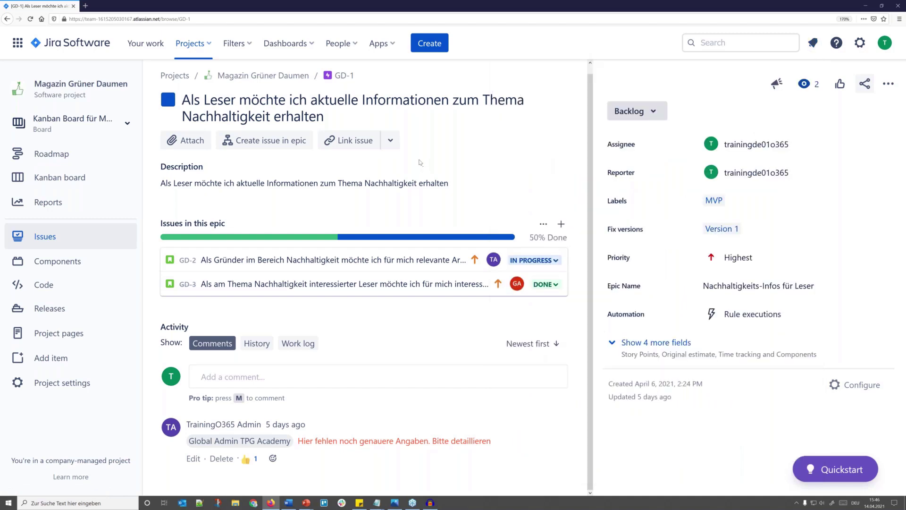
Step: Explore linking an issue to the epic by searching for "gd" and trying the relationship types "blocks" and "relates to"
left_click(365, 143)
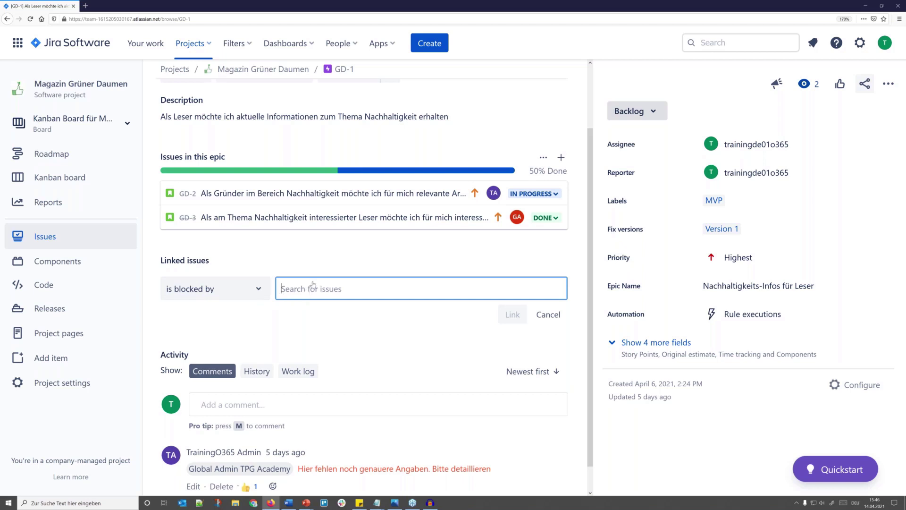
type("gd")
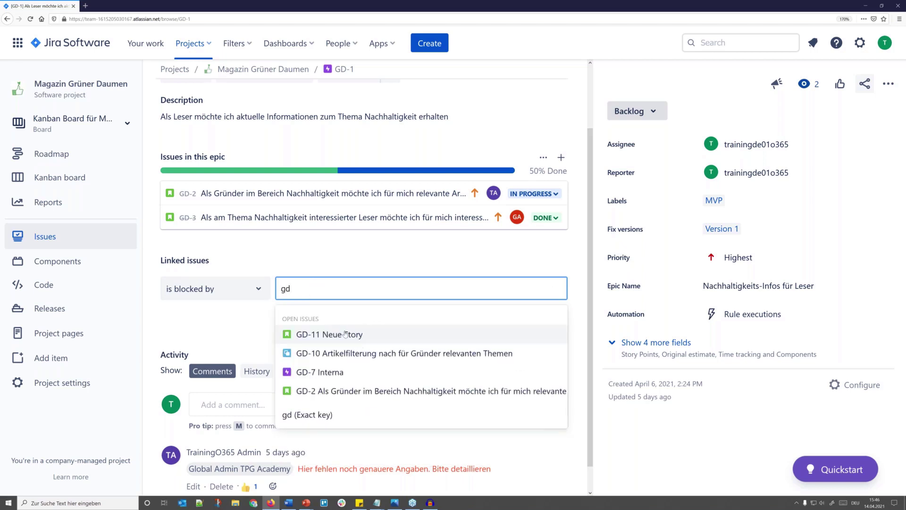
left_click(259, 289)
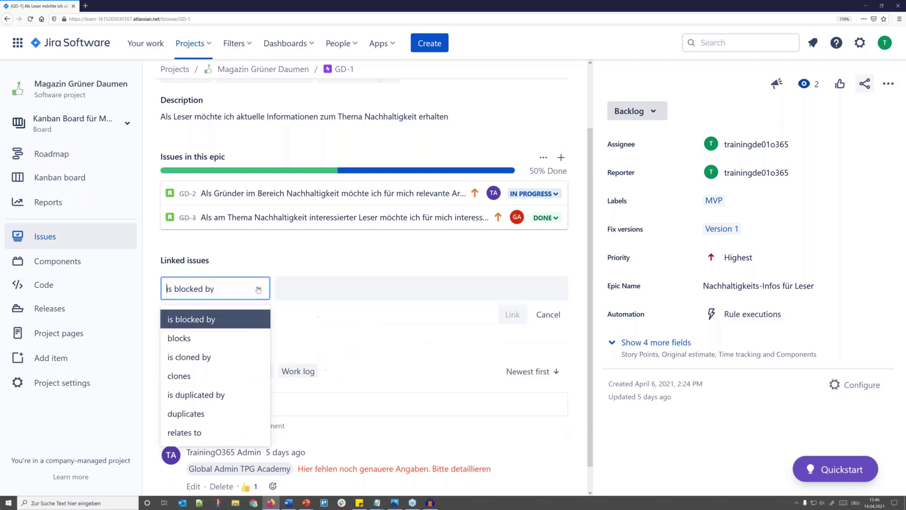
left_click(242, 337)
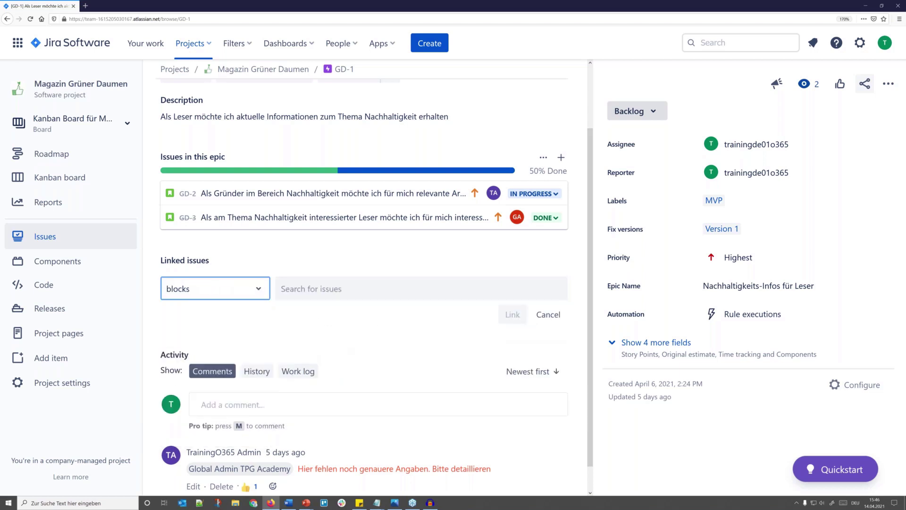
left_click(261, 293)
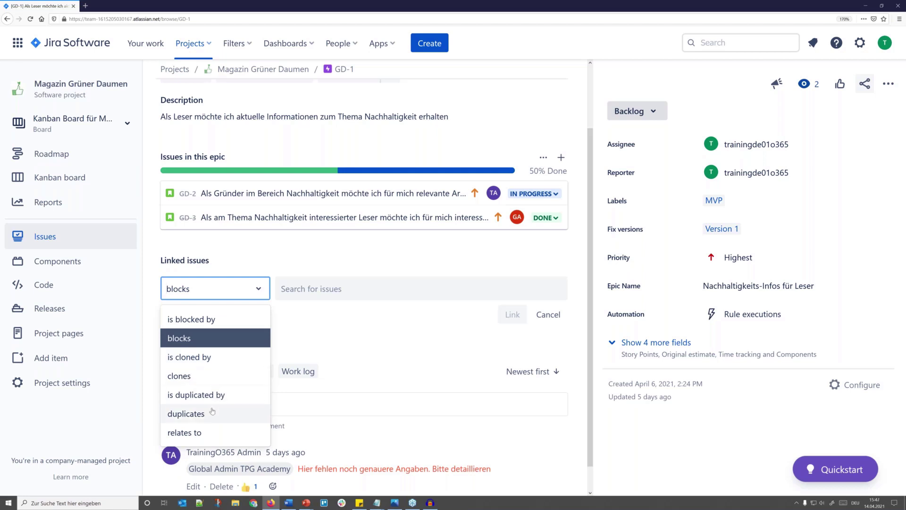
left_click(212, 432)
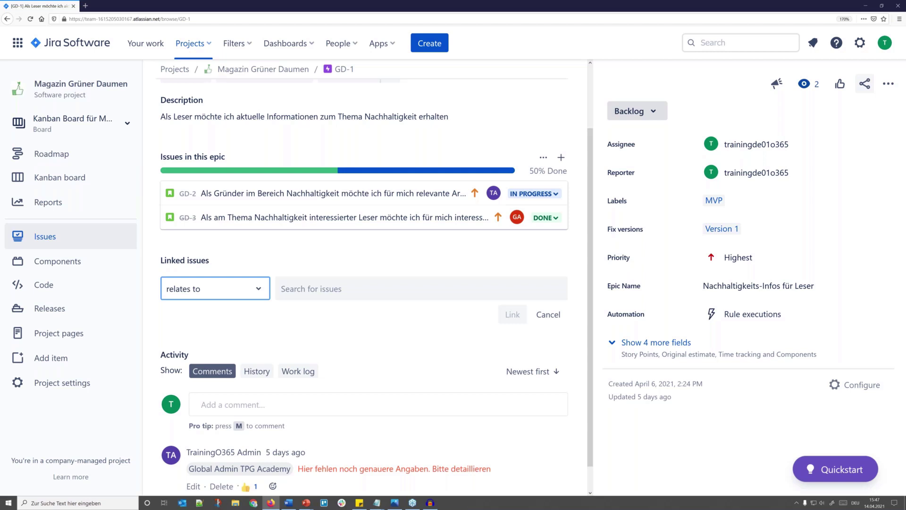
left_click(302, 247)
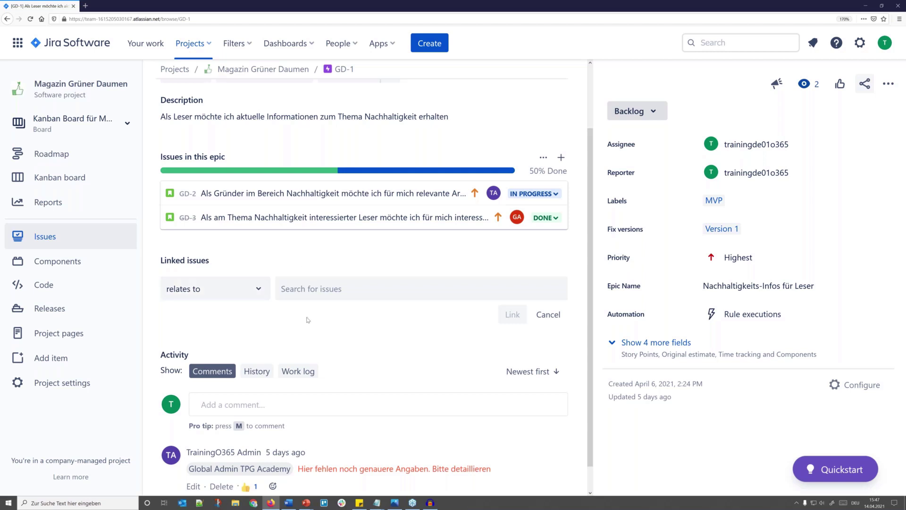
Step: Switch to the project's Scrum board and move sub-task GD-10 to Done, updating its parent issue GD-2 to match
scroll(308, 320, "up", 3)
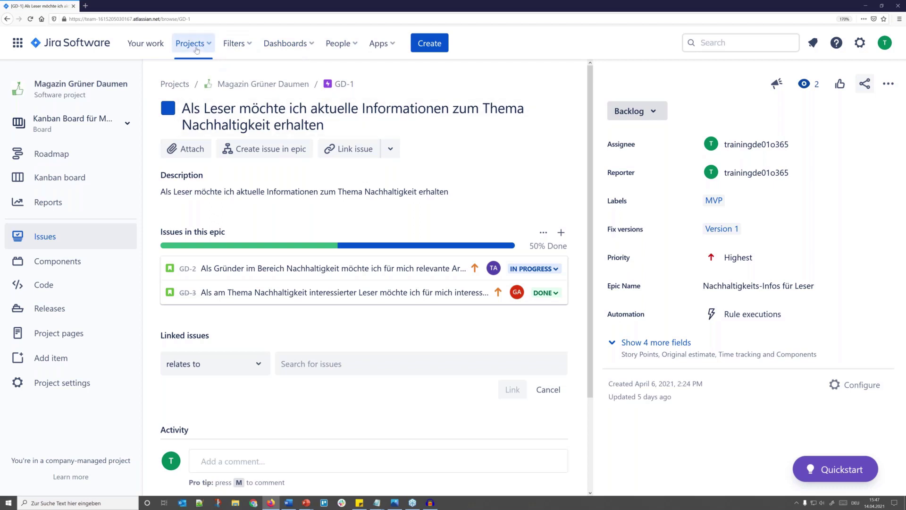
left_click(104, 127)
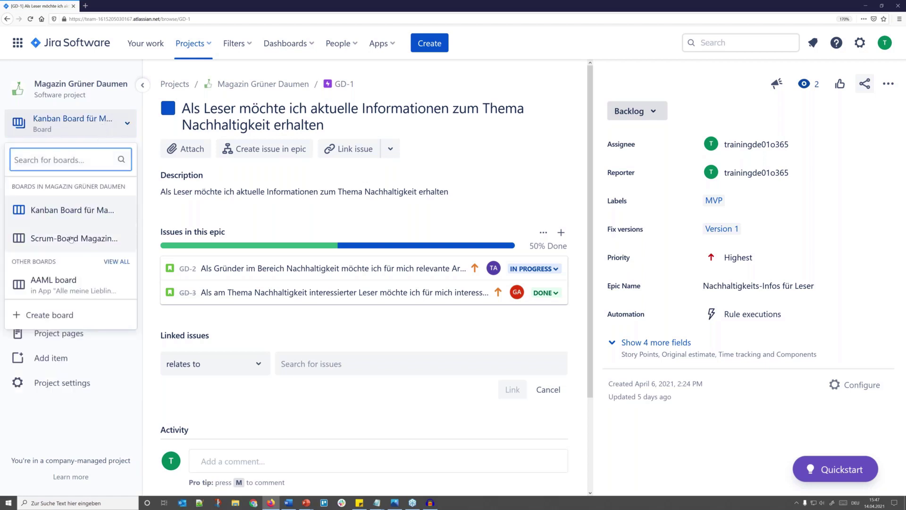
left_click(71, 239)
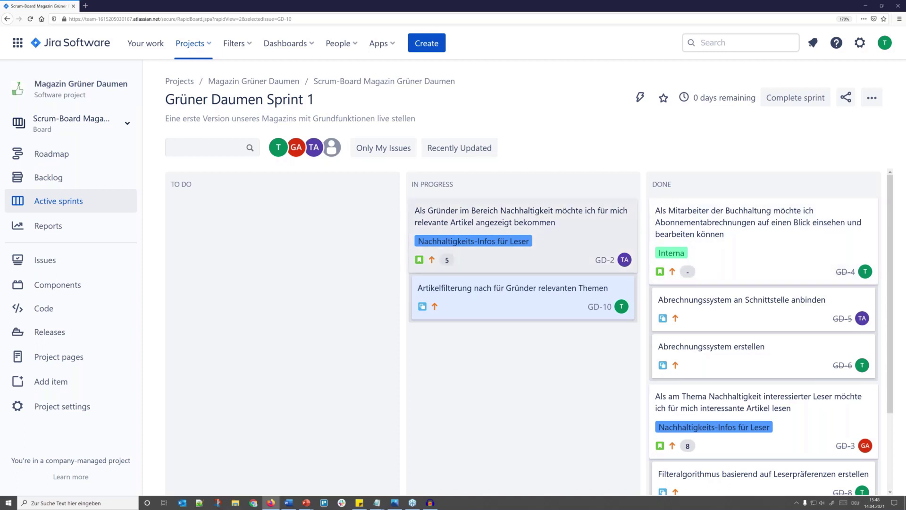
left_click_drag(526, 303, 753, 238)
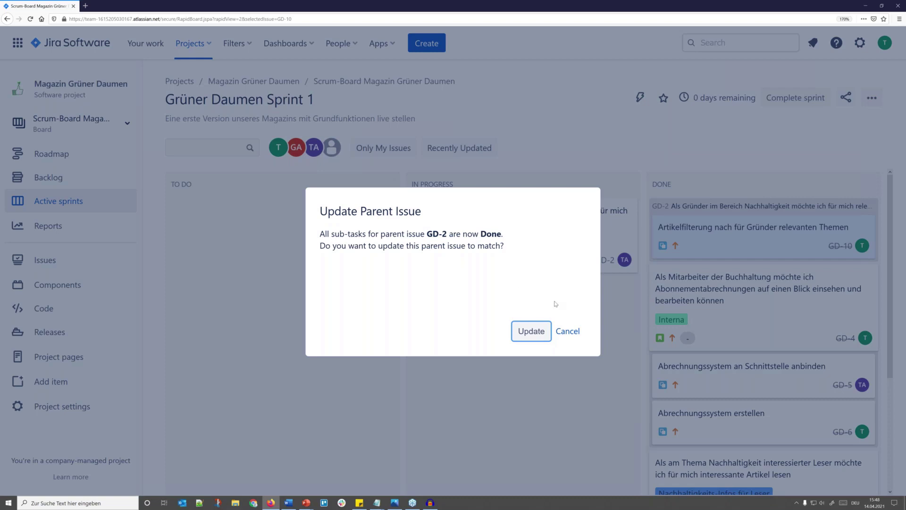
left_click(539, 331)
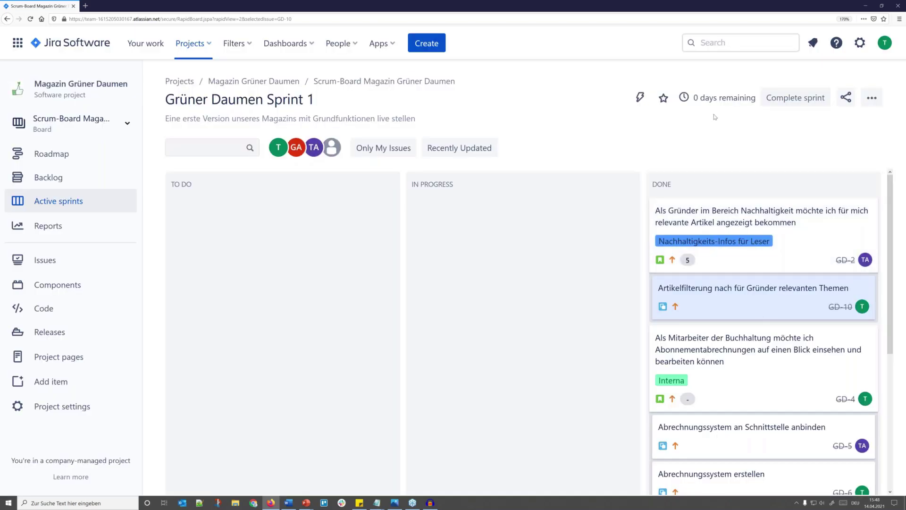
Step: Complete the active sprint "Grüner Daumen Sprint 1"
mouse_move(714, 98)
left_click(813, 101)
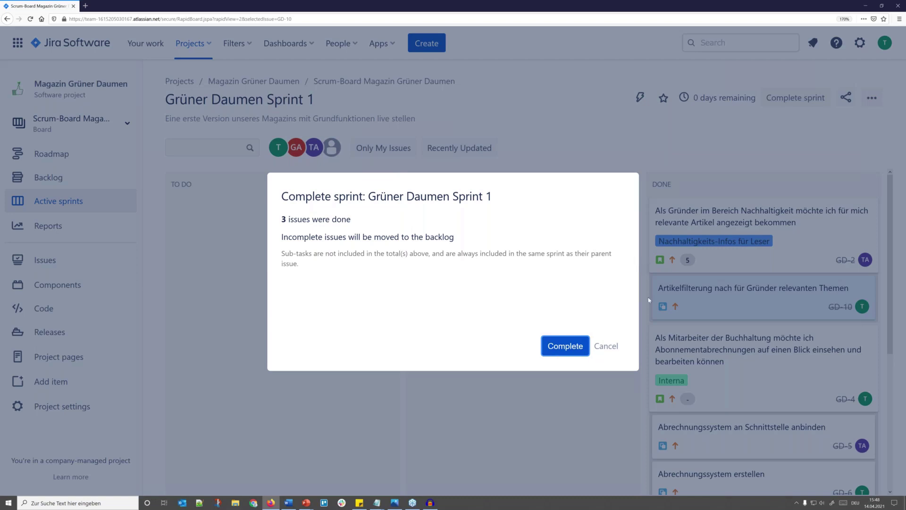
left_click(572, 347)
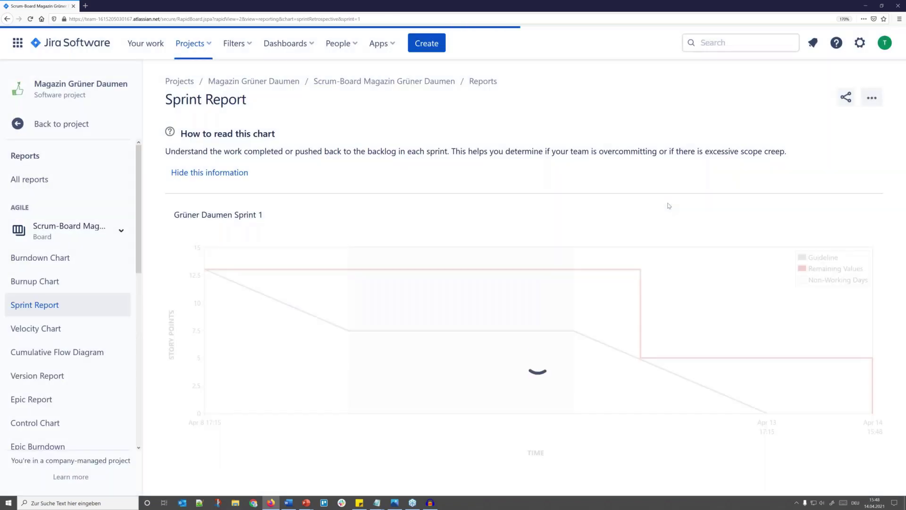
Step: Examine the Sprint Report for Grüner Daumen Sprint 1, including its story-point chart and the list of completed issues
scroll(669, 205, "down", 3)
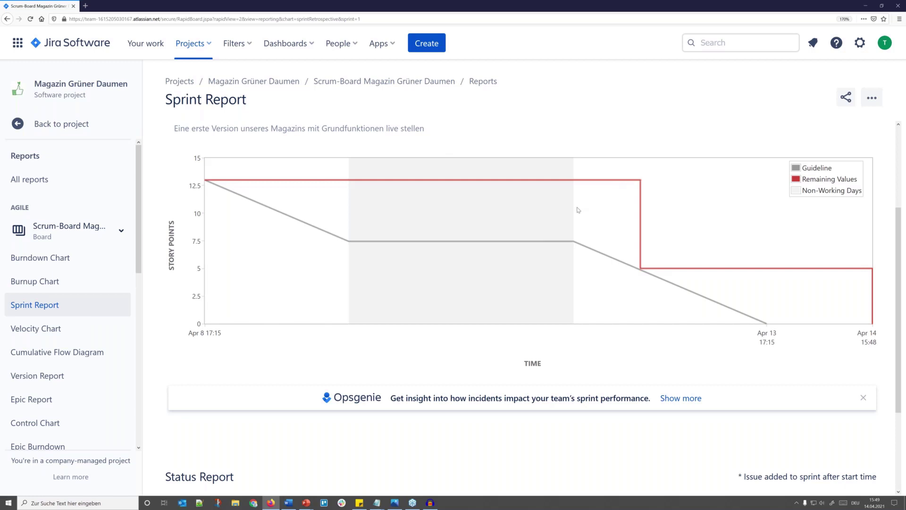
scroll(578, 210, "down", 3)
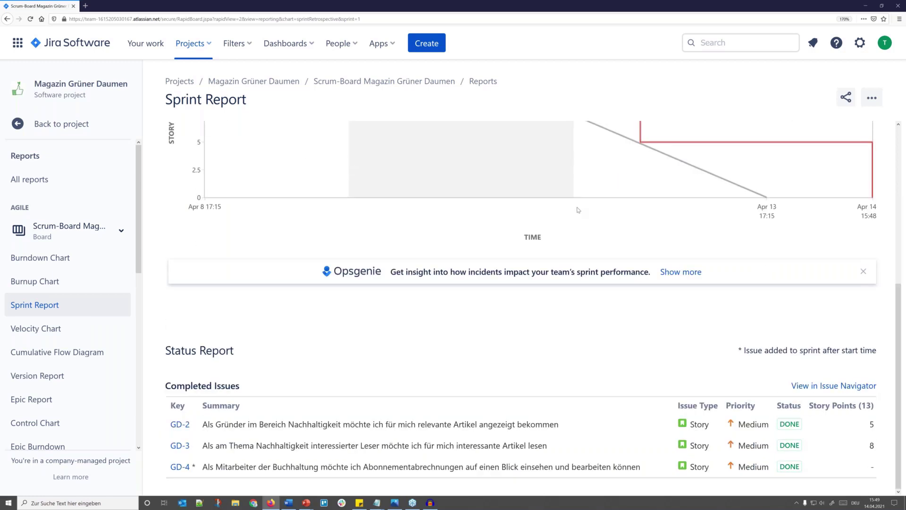
scroll(578, 209, "up", 6)
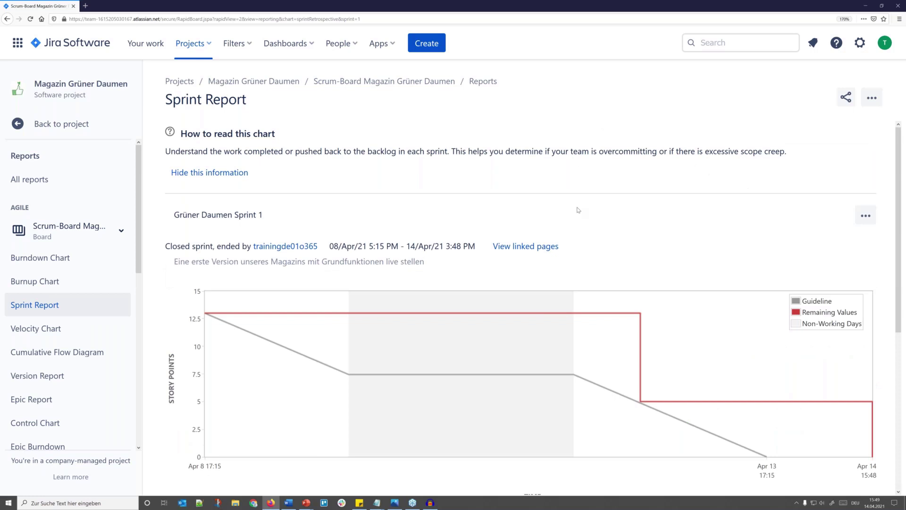
Step: Open the Cumulative Flow Diagram for the Scrum board and examine how issue statuses develop over time, with the page zoomed to 150%
left_click(52, 358)
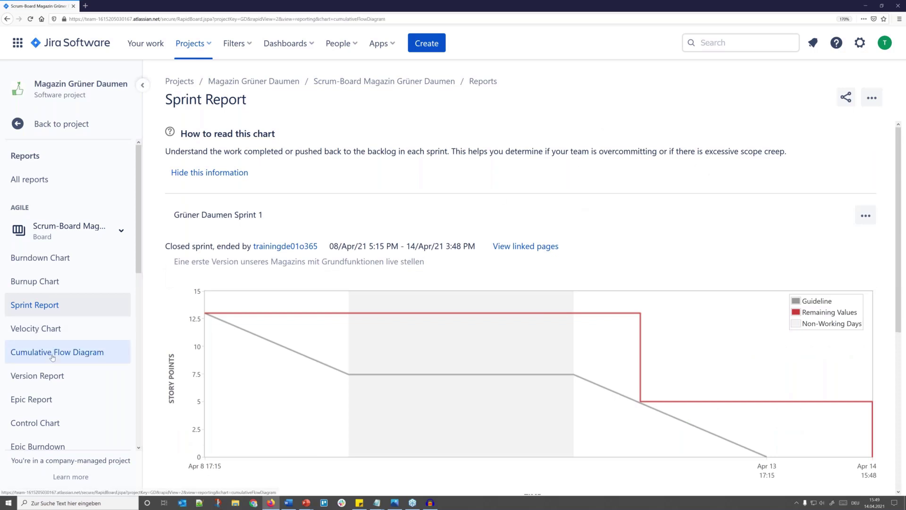
scroll(311, 325, "down", 3)
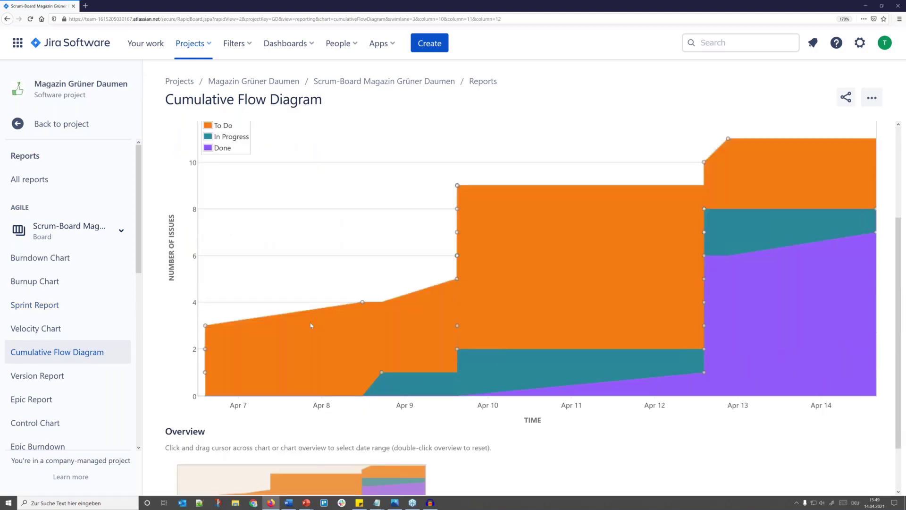
key("ctrl+minus")
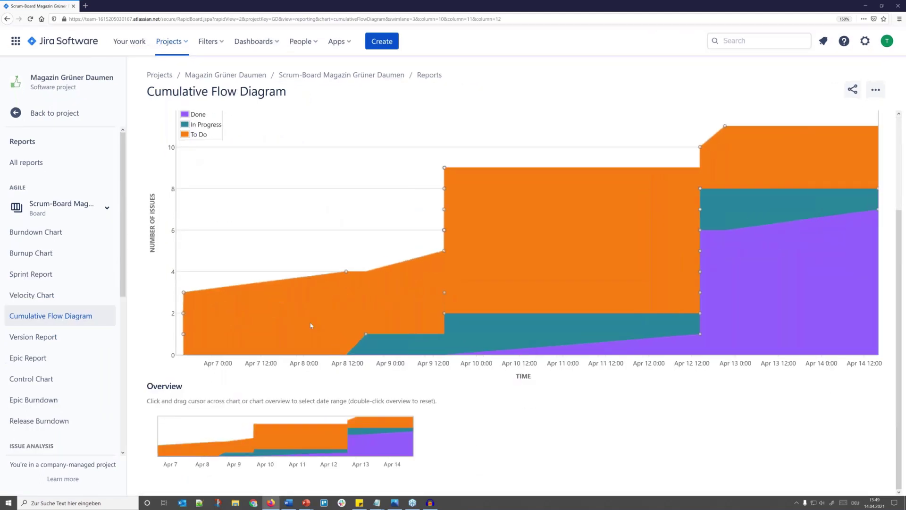
scroll(311, 325, "up", 3)
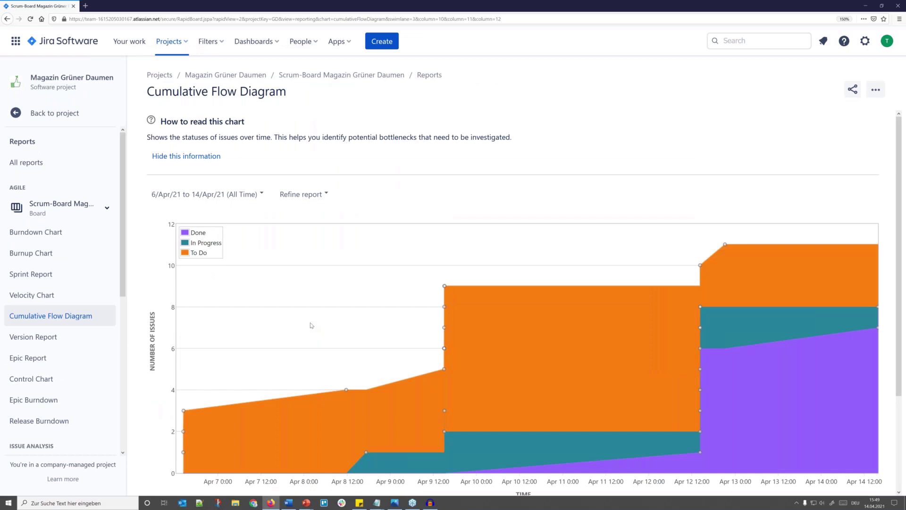
scroll(309, 324, "down", 2)
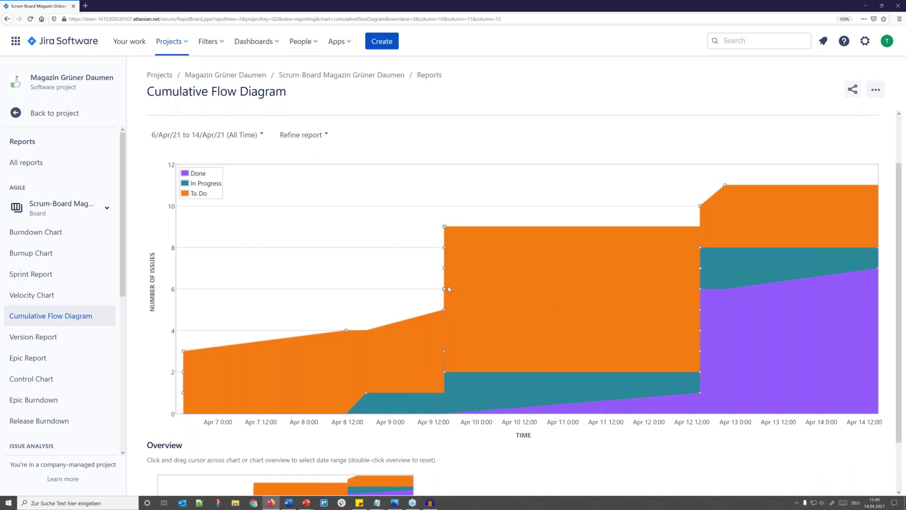
mouse_move(449, 289)
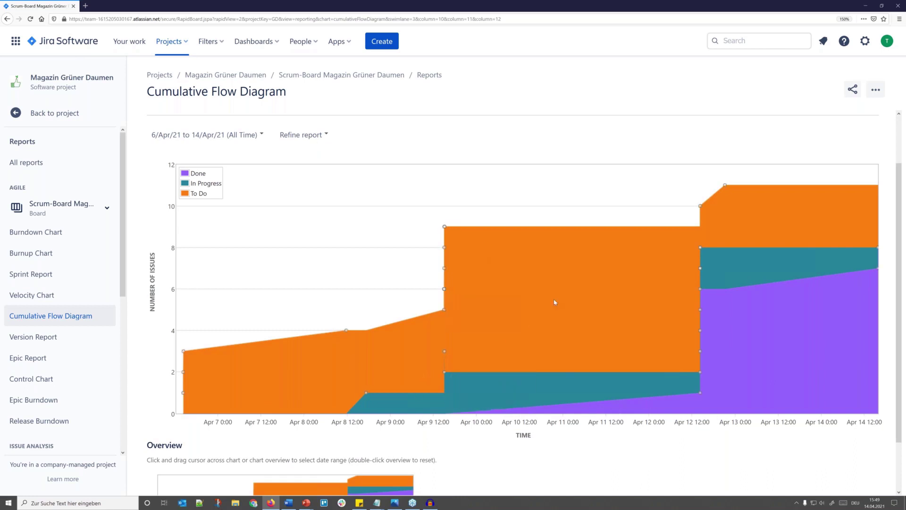